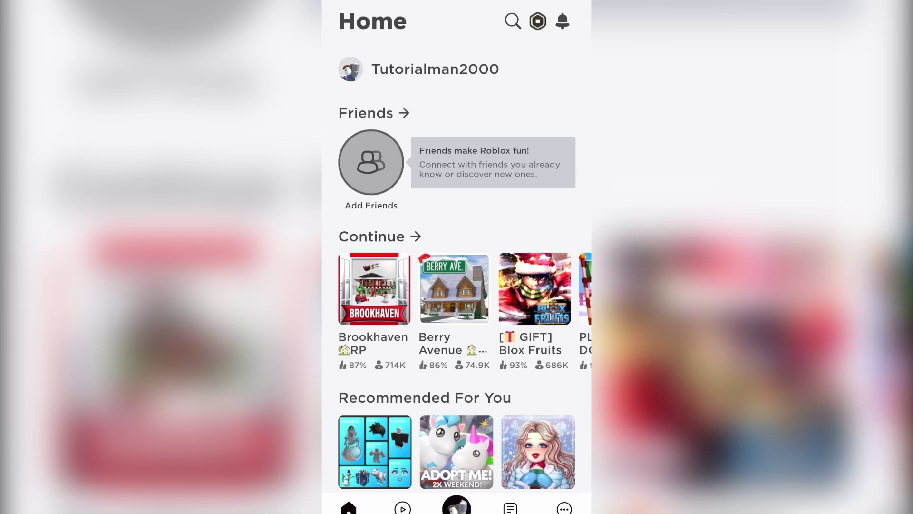
# Leave Roblox for the home screen and open Settings > General.
pyautogui.moveTo(457, 510); pyautogui.dragTo(457, 322)
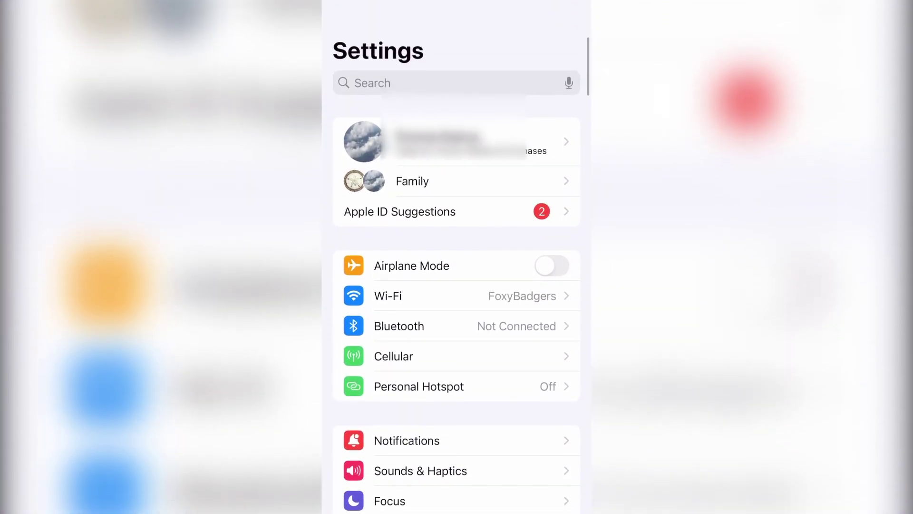
pyautogui.scroll(-5, 457, 321)
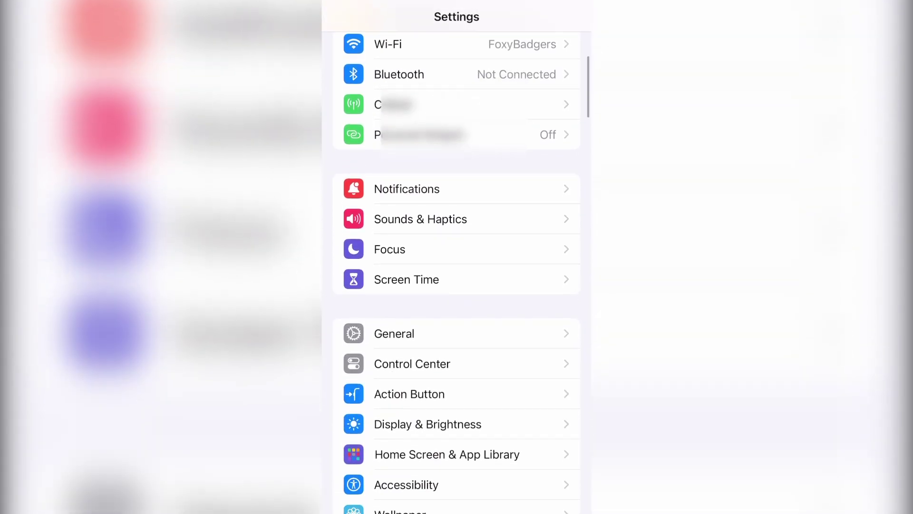
pyautogui.click(399, 333)
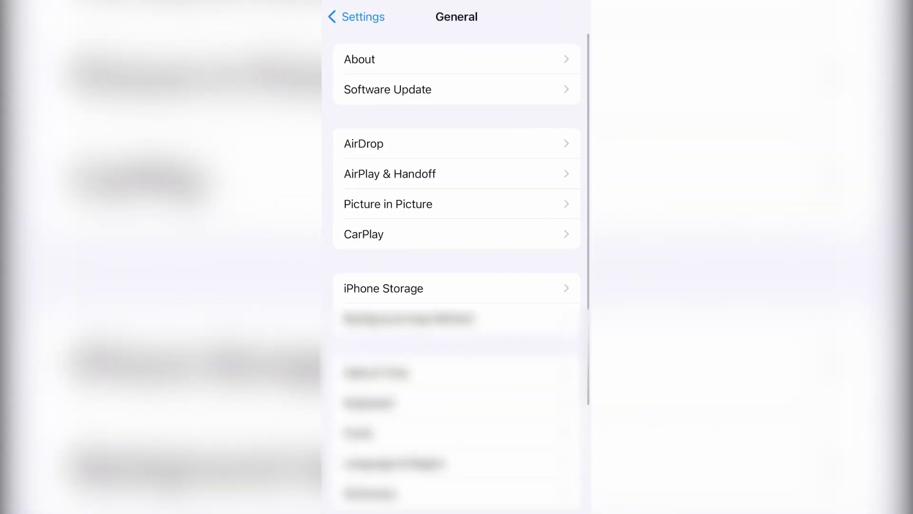
# Open Keynote's page from the full iPhone Storage app list.
pyautogui.click(383, 289)
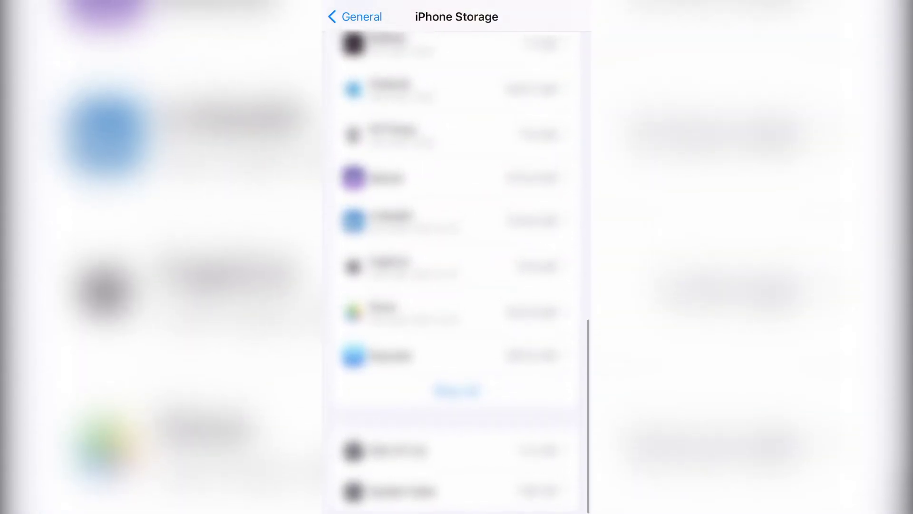
pyautogui.click(457, 390)
pyautogui.scroll(-3, 457, 285)
pyautogui.scroll(-5, 457, 285)
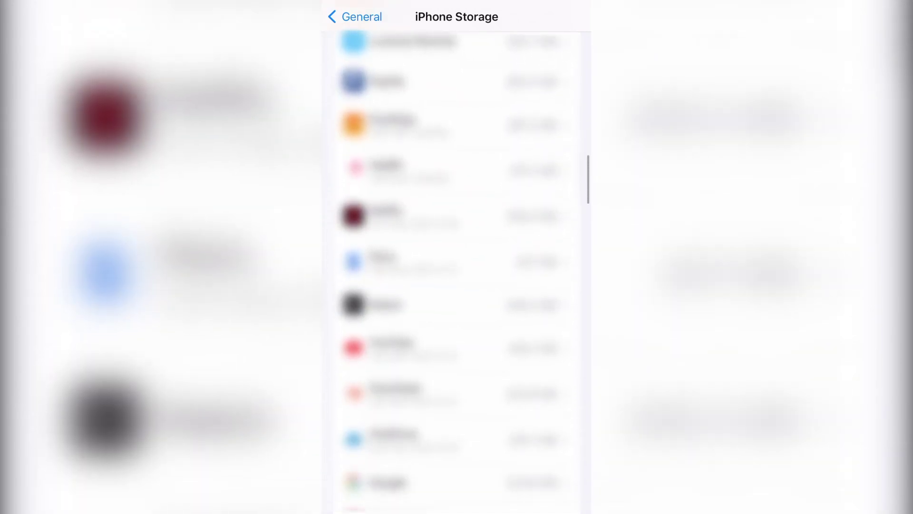
pyautogui.scroll(5, 456, 286)
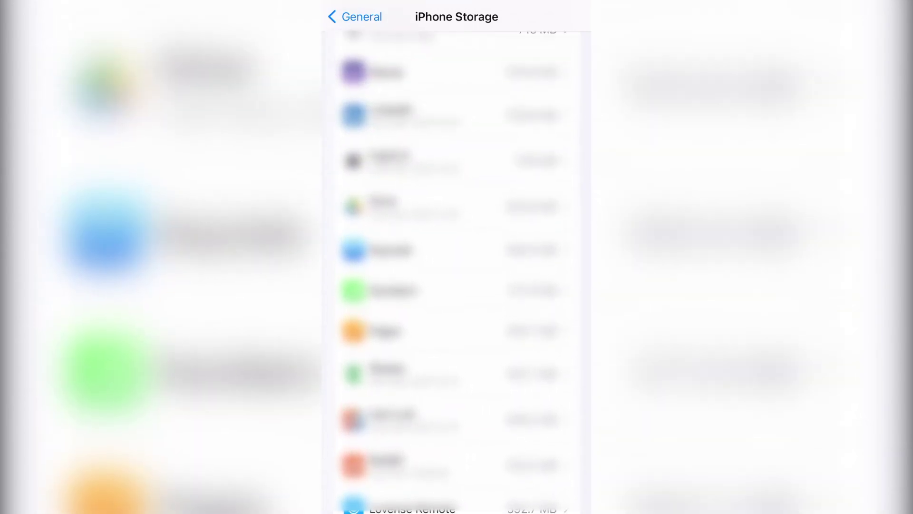
pyautogui.click(428, 250)
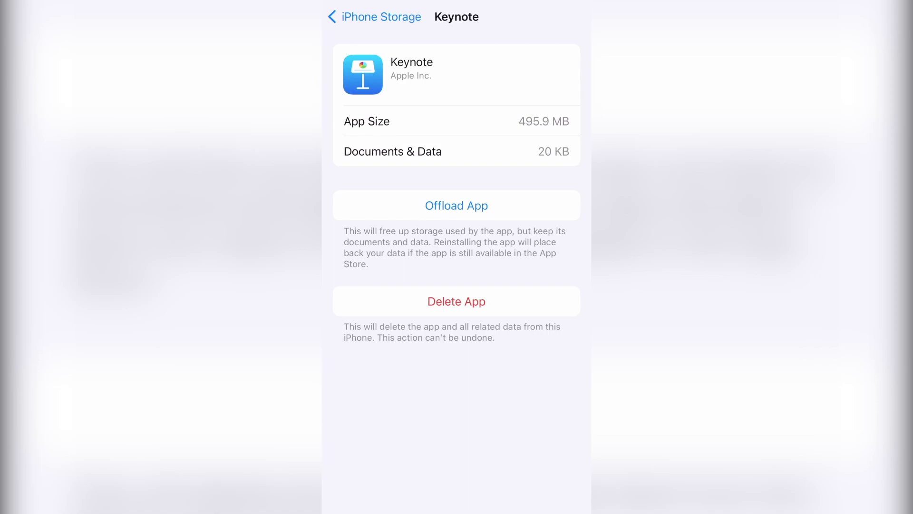
# Offload Keynote, keeping its documents, and go back to iPhone Storage.
pyautogui.click(457, 205)
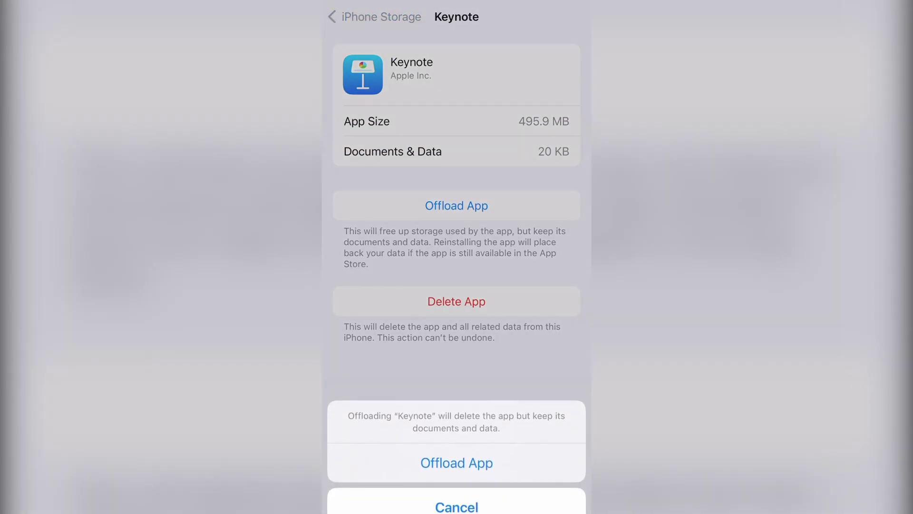
pyautogui.click(456, 461)
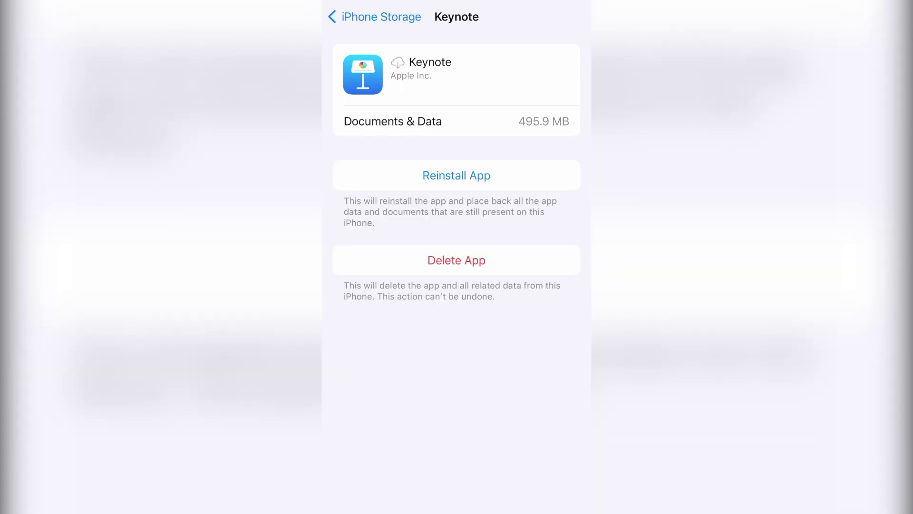
pyautogui.click(375, 16)
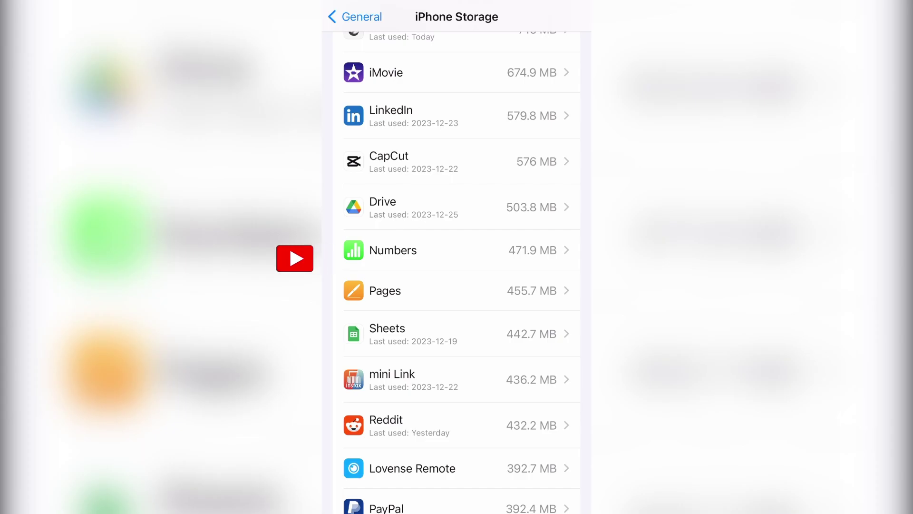
pyautogui.scroll(5, 456, 285)
pyautogui.scroll(10, 457, 285)
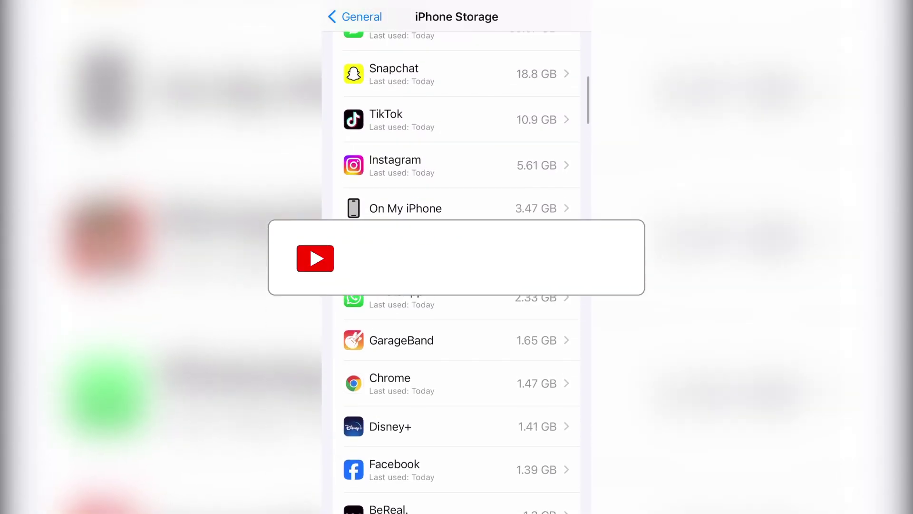